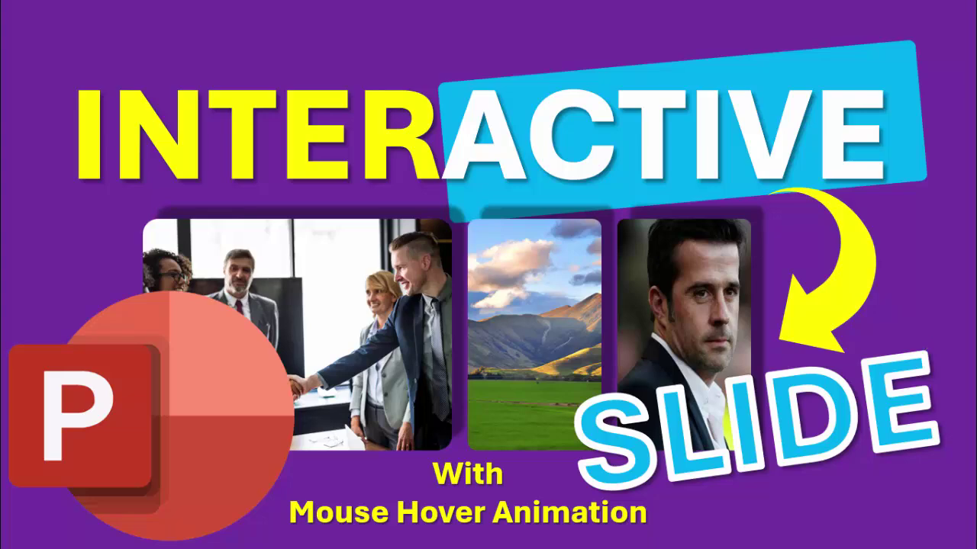
Step: Advance the slideshow from the title slide to the black slide with three photo cards
click(809, 350)
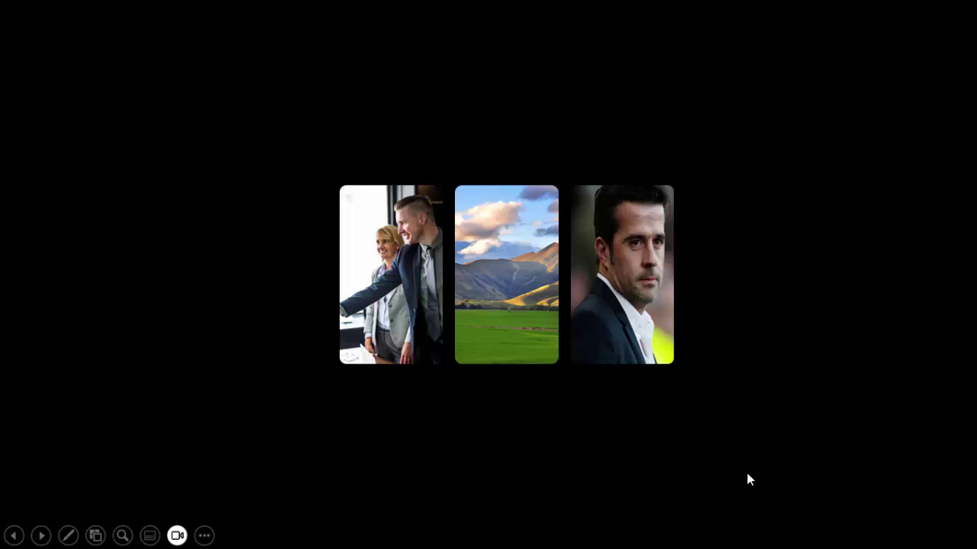
Step: Preview the CEO, Business Meeting and Landscape cards expanding, cycling through each card twice
click(627, 334)
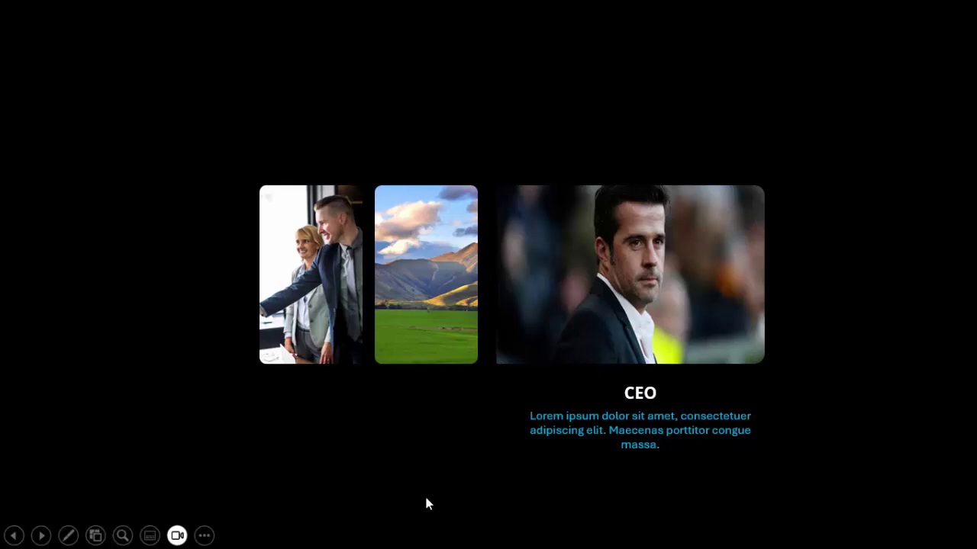
click(290, 293)
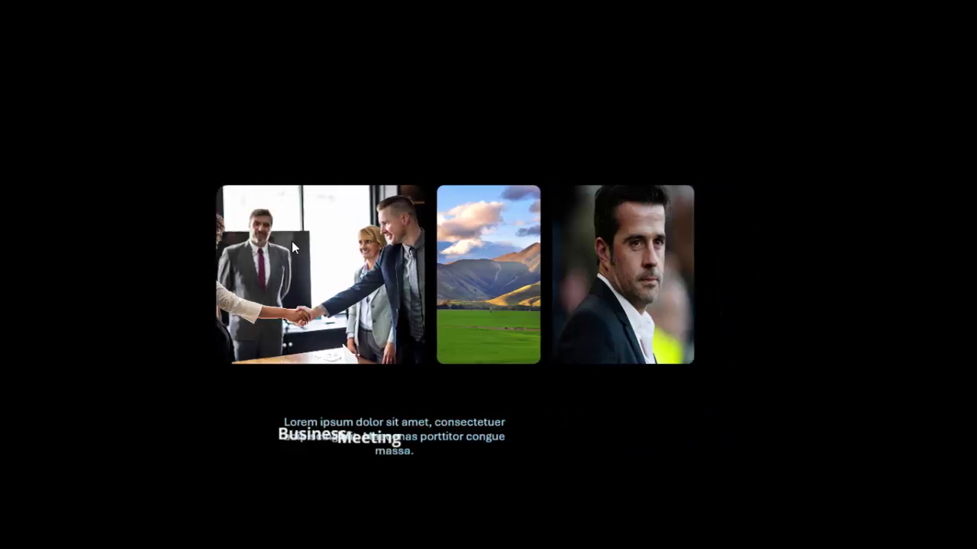
click(506, 240)
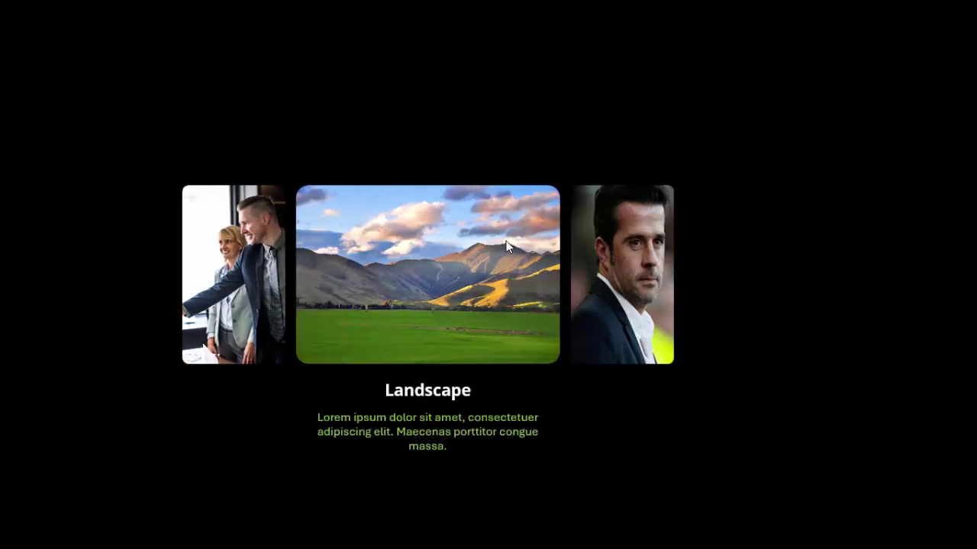
click(607, 257)
click(462, 240)
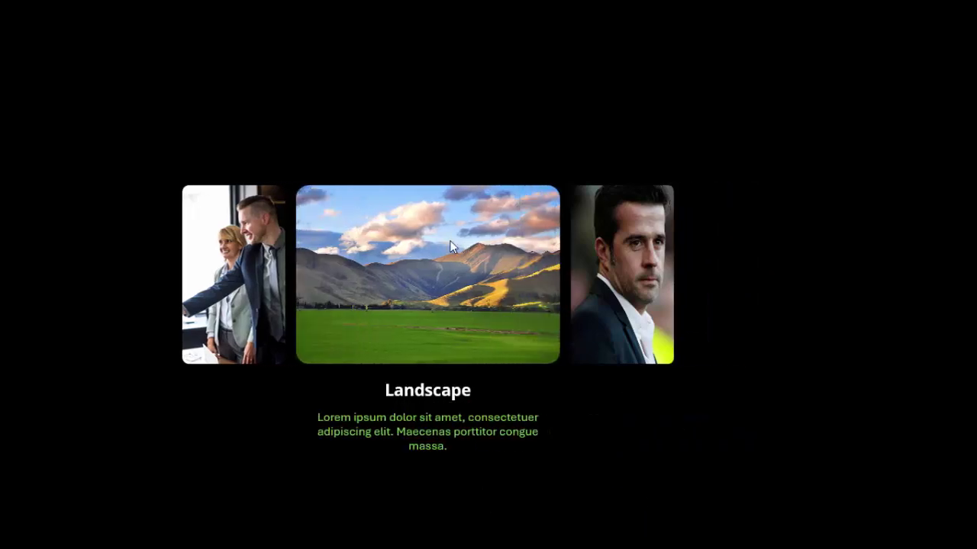
click(261, 235)
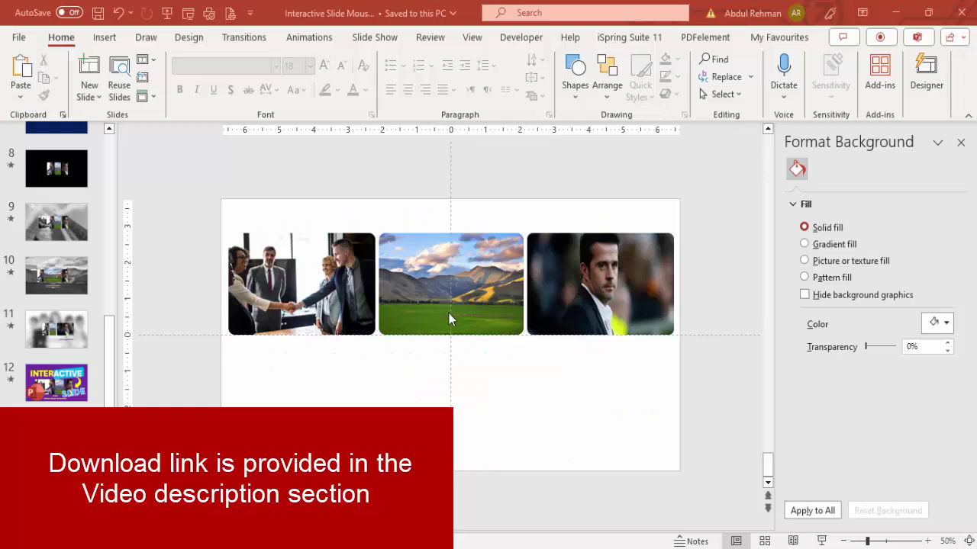
Step: Draw a rounded rectangle below the middle photo, soften its corners, and choose a picture fill
click(105, 38)
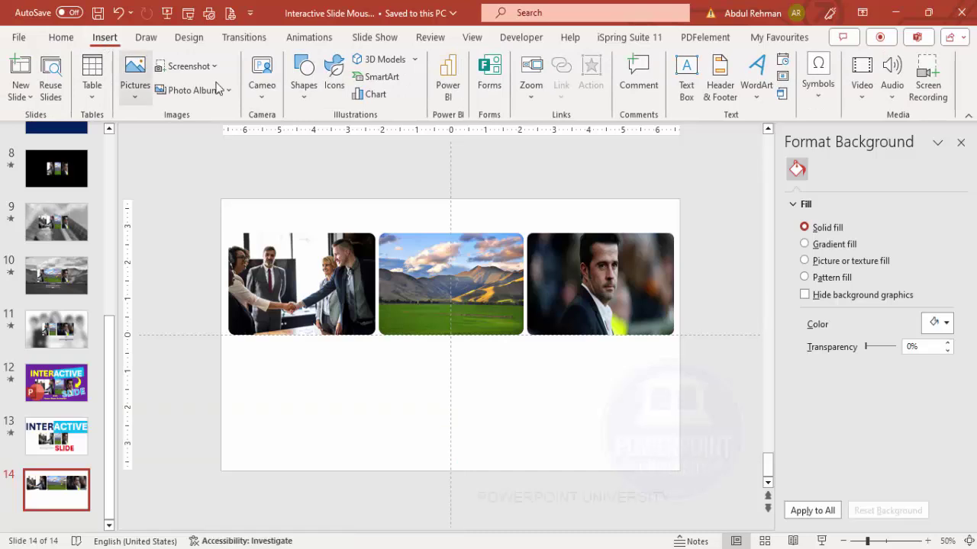
click(304, 76)
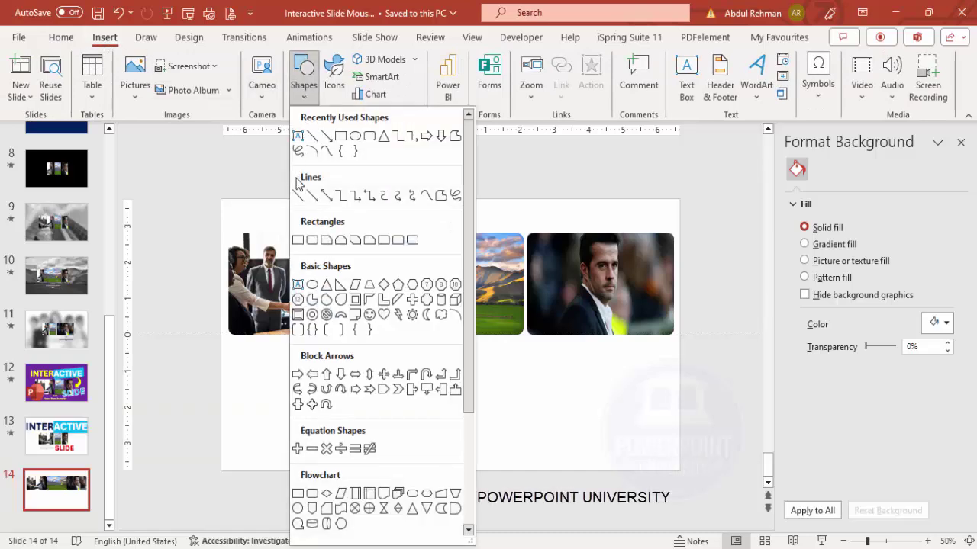
click(312, 241)
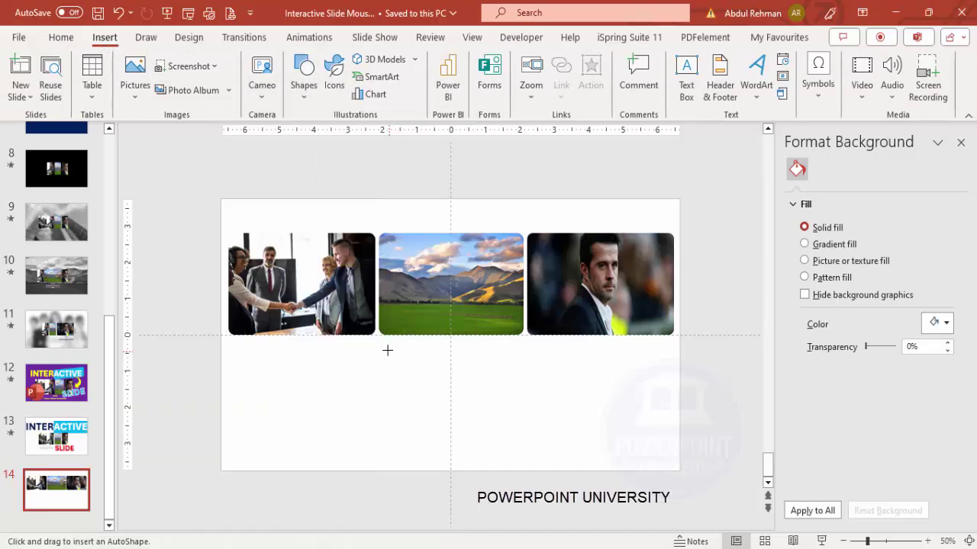
mouse_move(379, 344)
mouse_down()
mouse_move(508, 478)
mouse_move(523, 464)
mouse_up()
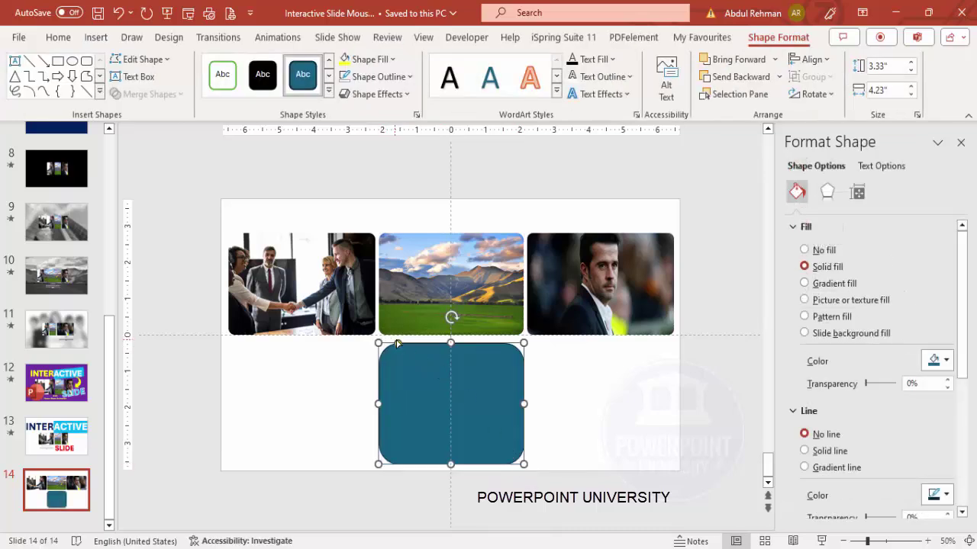
drag(397, 346, 387, 348)
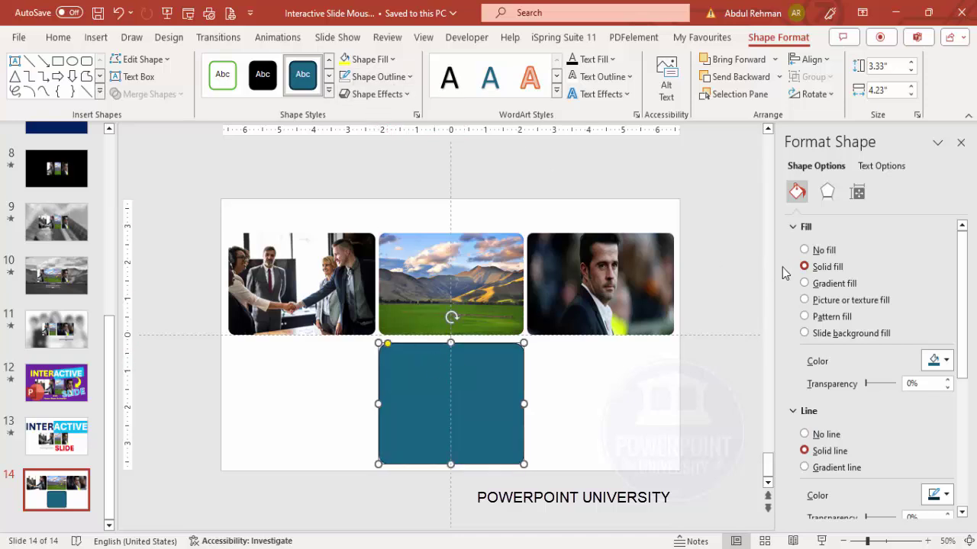
click(837, 304)
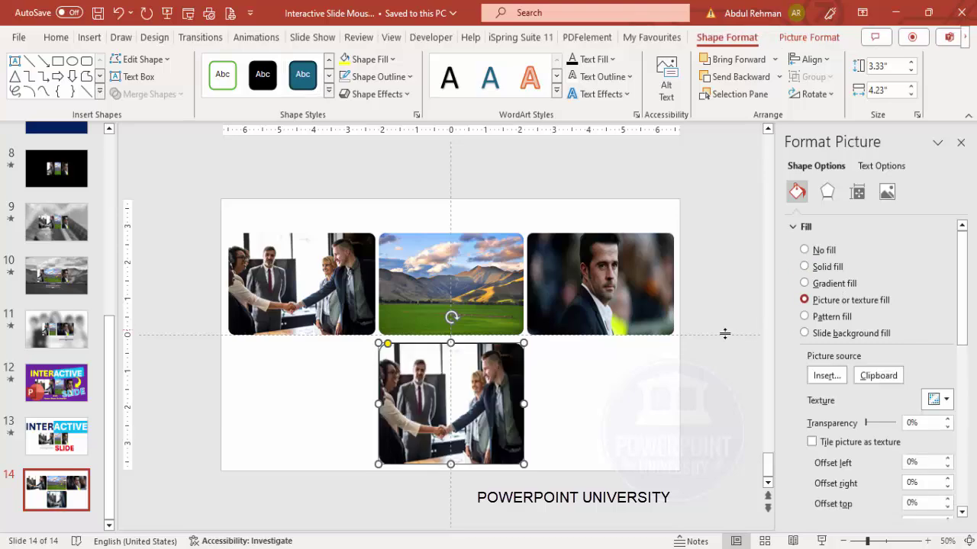
Step: Dismiss the picture source choices and delete the rectangle below the photos
click(829, 378)
click(829, 378)
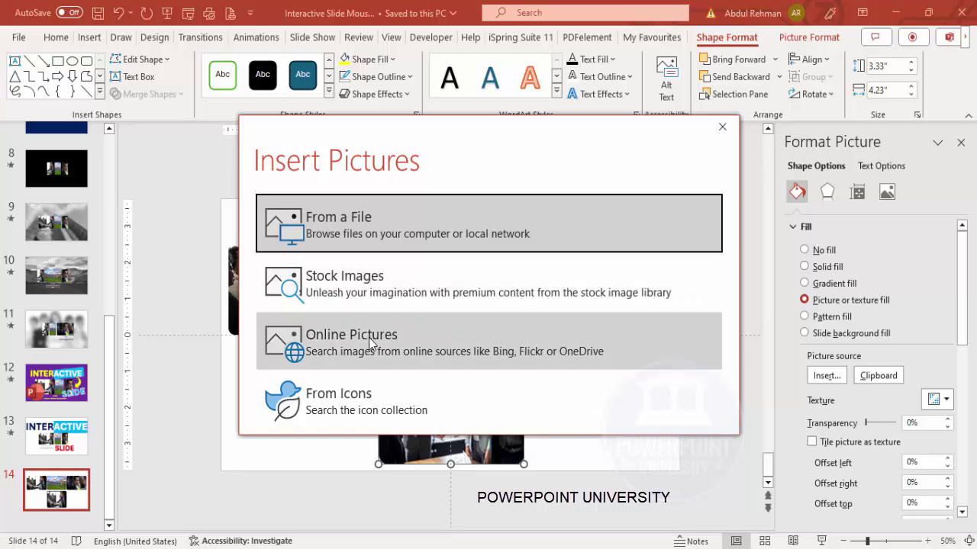
click(719, 129)
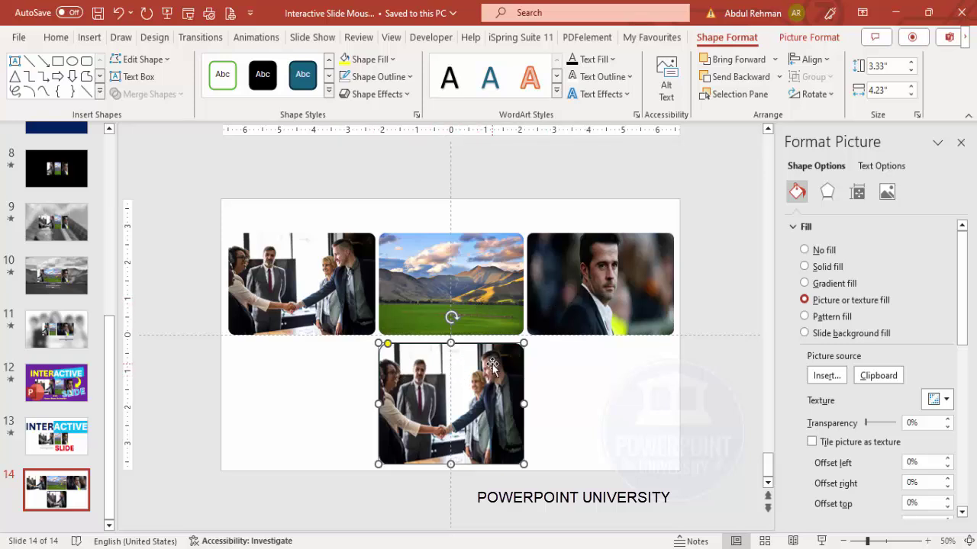
key(Delete)
Step: Move the handshake, landscape and portrait photos together down to the slide's vertical middle
click(301, 283)
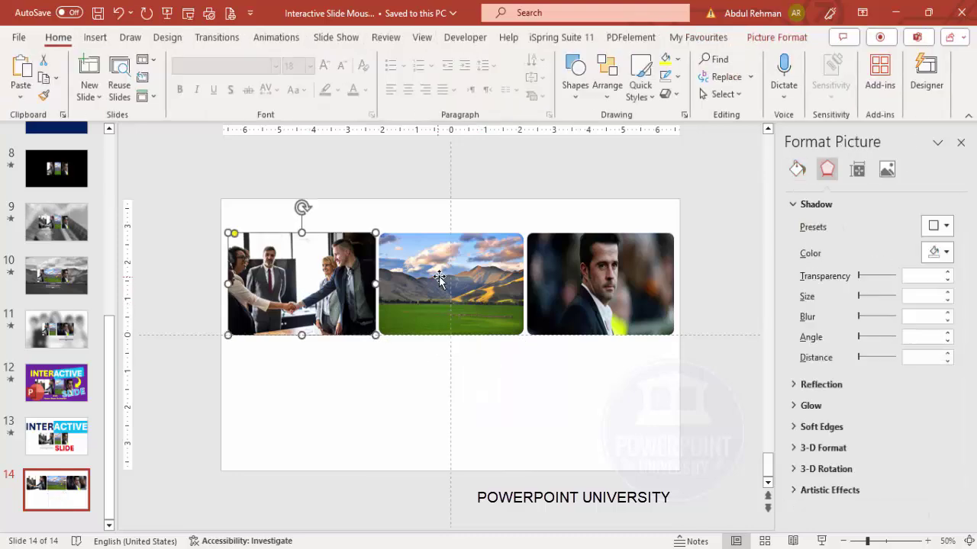
shift+click(440, 276)
shift+click(554, 284)
drag(554, 283, 600, 299)
Step: Duplicate slide 14 as slide 15
click(578, 250)
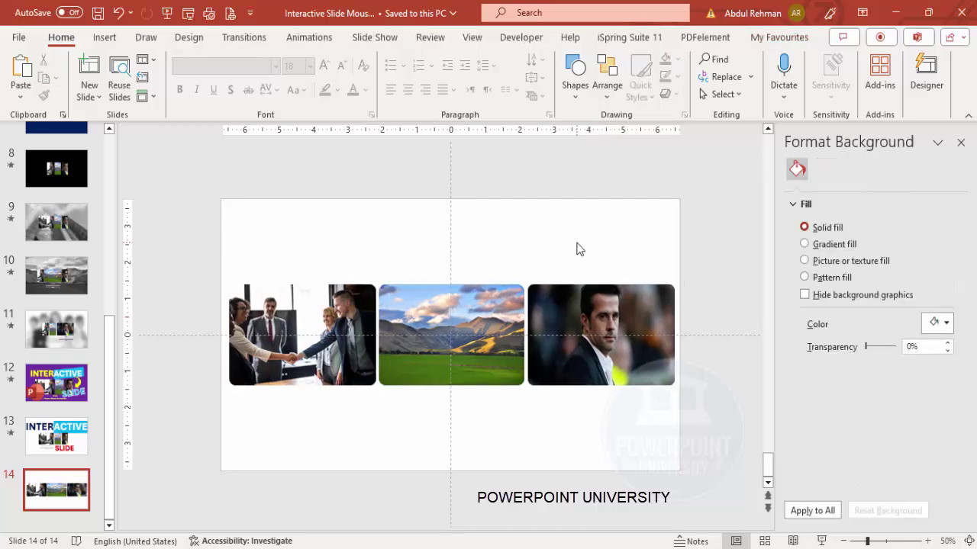
right_click(80, 489)
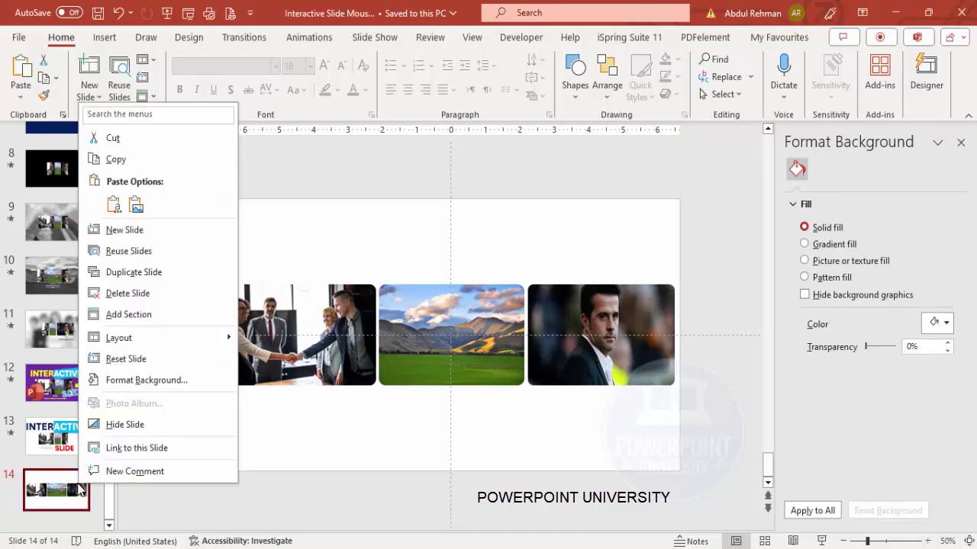
click(155, 274)
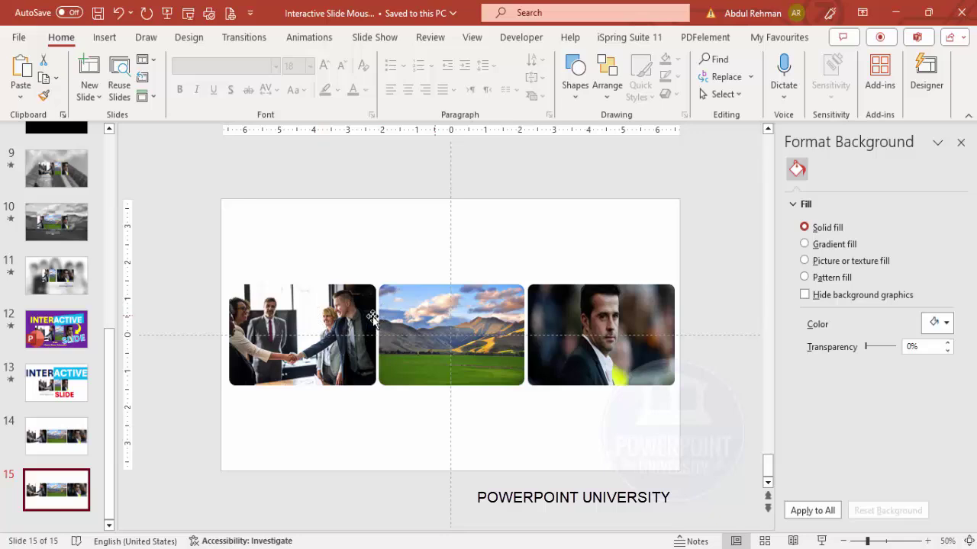
Step: Crop away the left part of the middle landscape photo
click(436, 305)
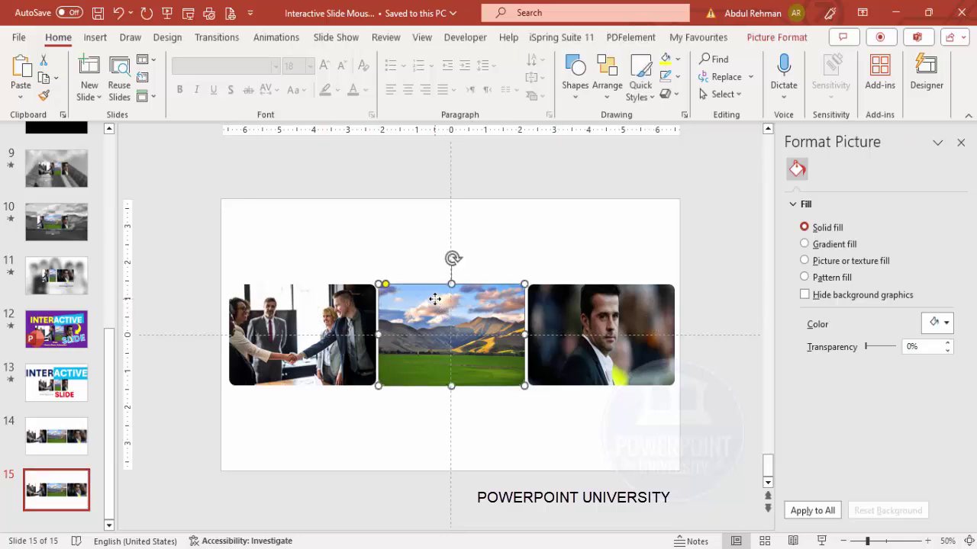
click(776, 38)
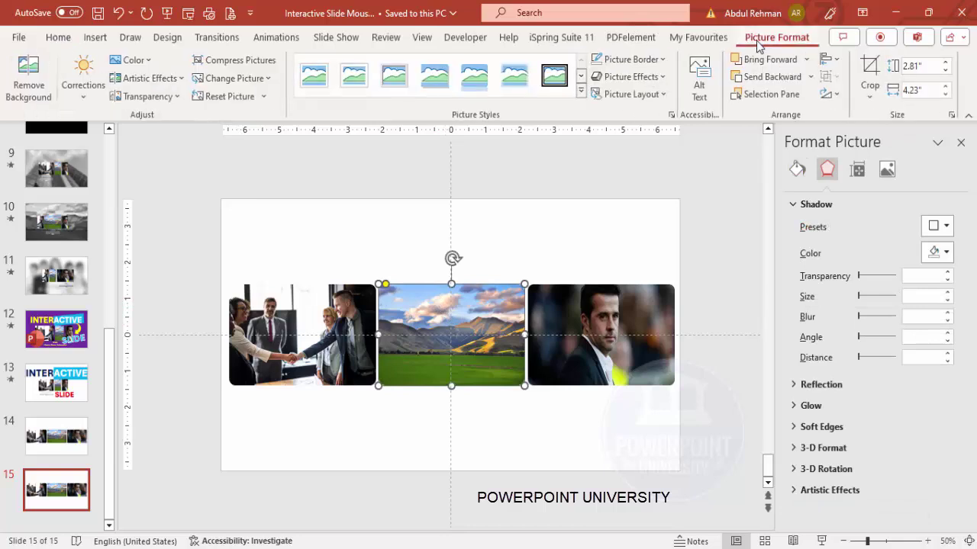
click(872, 76)
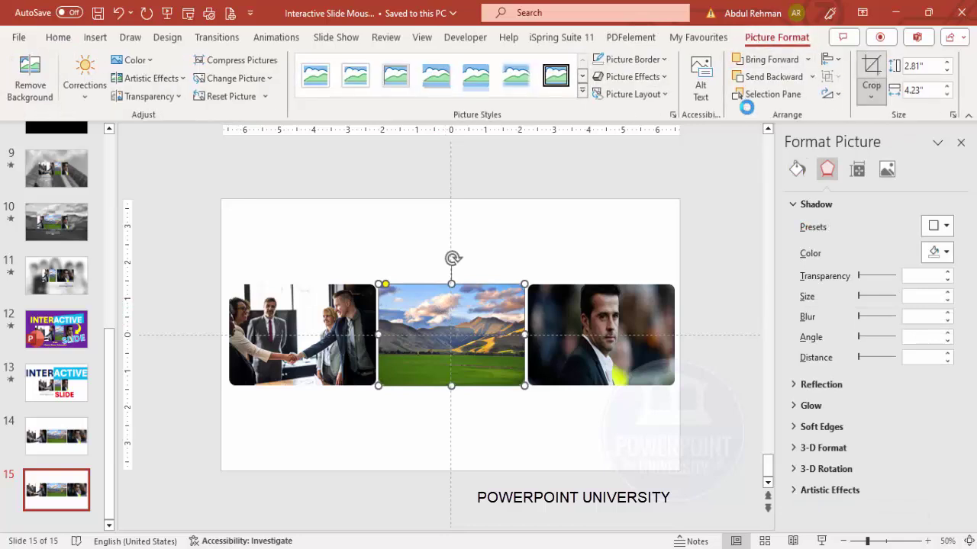
drag(379, 334, 470, 328)
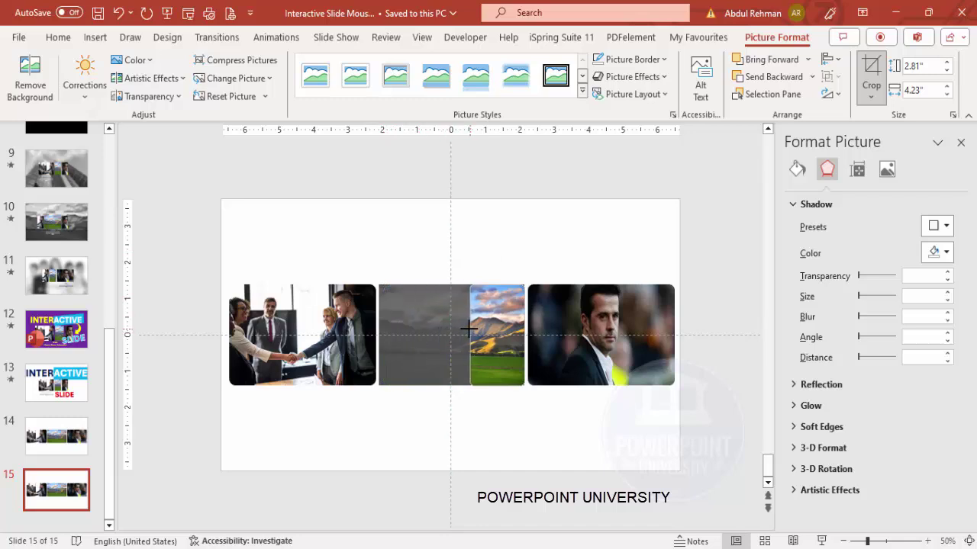
Step: Crop away the left part of the handshake photo
click(338, 297)
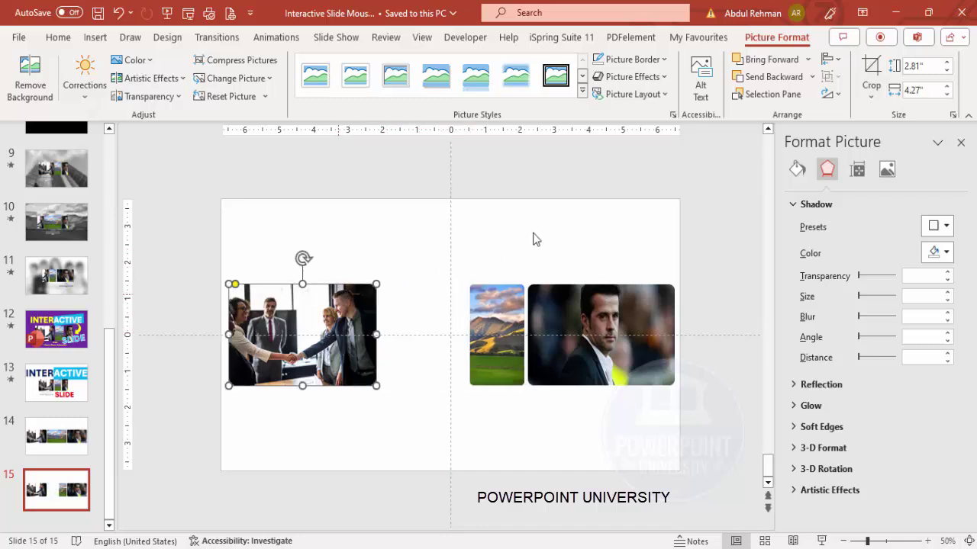
click(871, 70)
drag(229, 336, 325, 336)
Step: Crop the portrait photo down to a narrow 1.59"-wide card
click(608, 309)
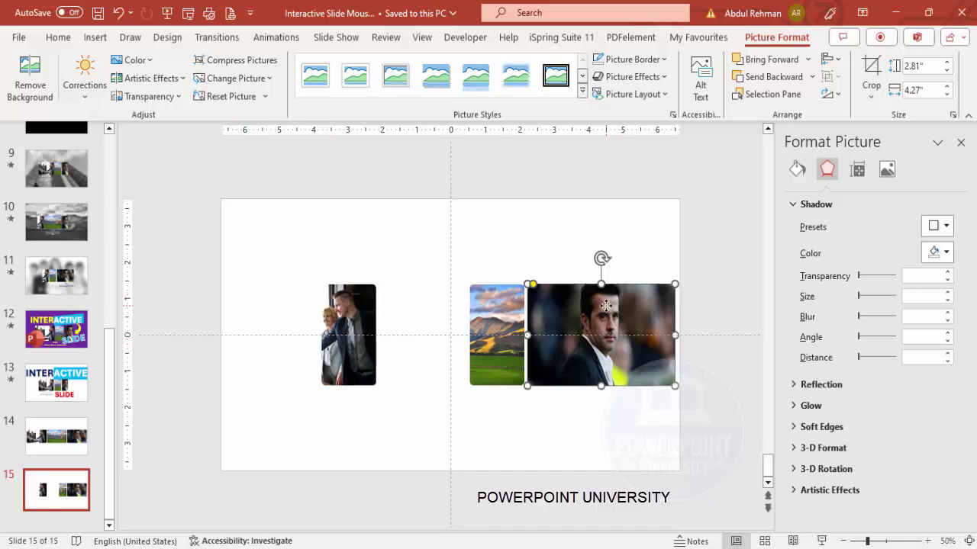
click(871, 95)
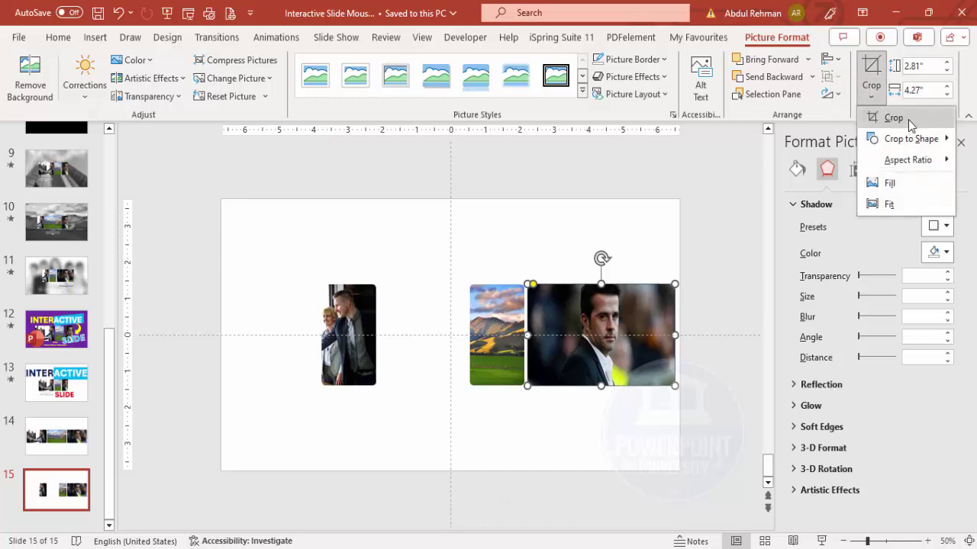
click(893, 118)
drag(528, 334, 557, 347)
click(558, 436)
Step: Arrange the three narrow photo cards side by side, shifting them left together
drag(361, 344, 446, 340)
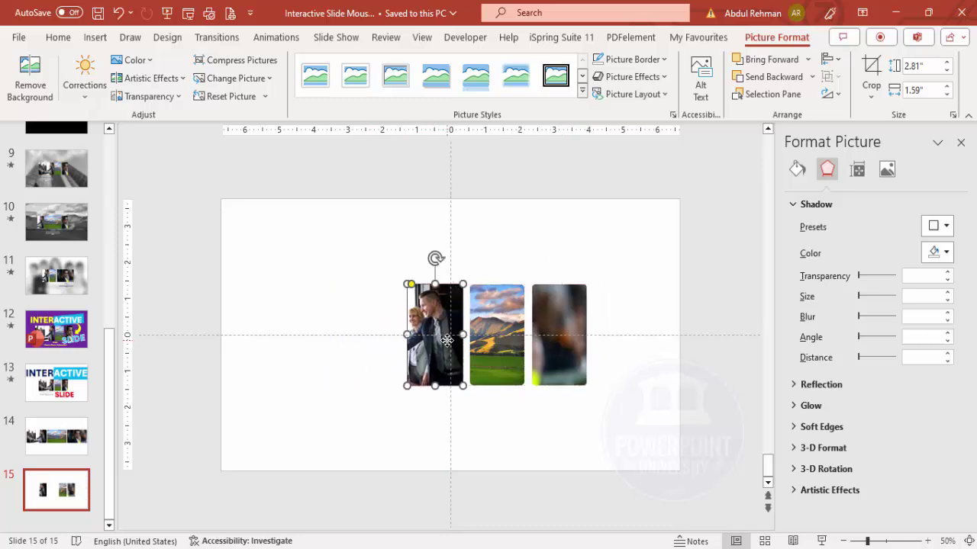
shift+click(484, 332)
shift+click(549, 313)
drag(573, 324, 525, 318)
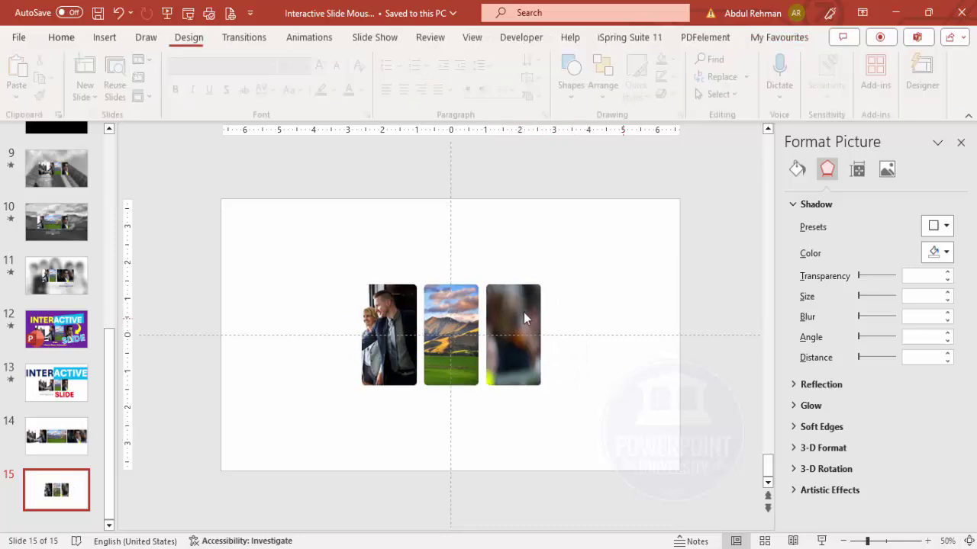
Step: Re-crop the right photo to reveal the man's face and move it back into the right slot
click(524, 313)
click(870, 70)
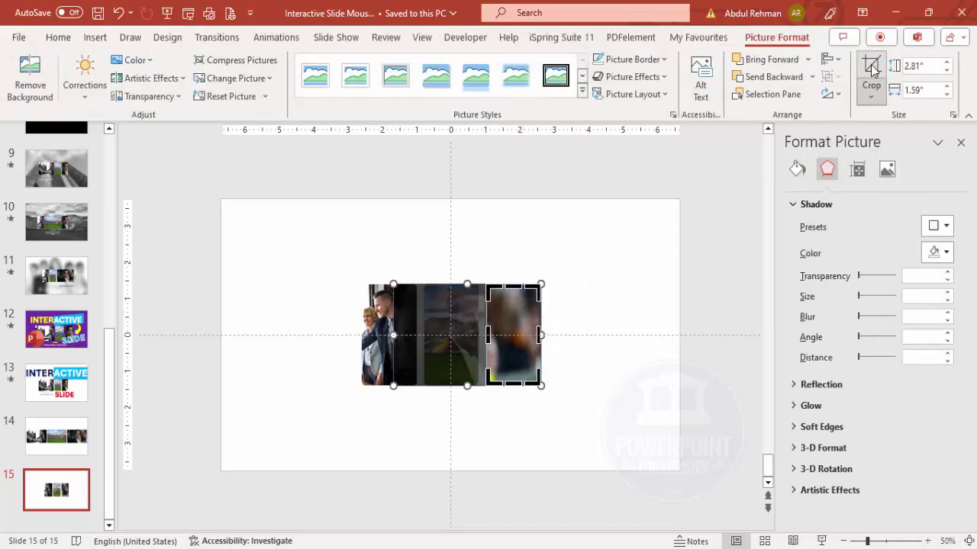
drag(488, 335, 424, 334)
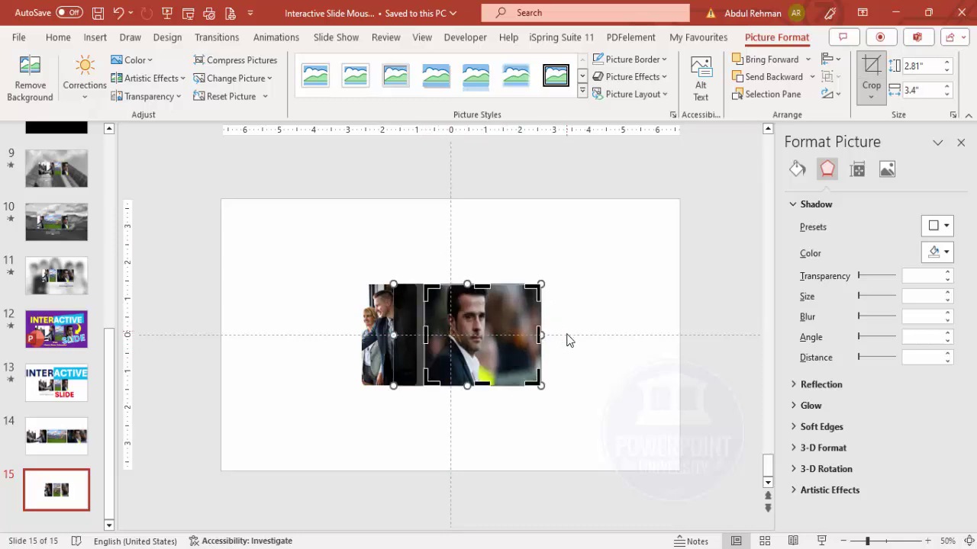
click(545, 336)
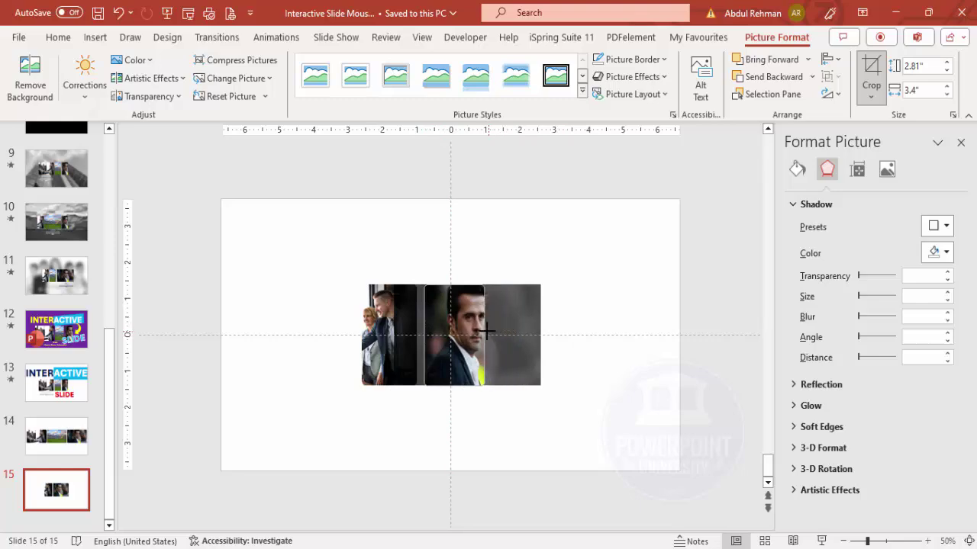
click(577, 331)
drag(464, 324, 515, 320)
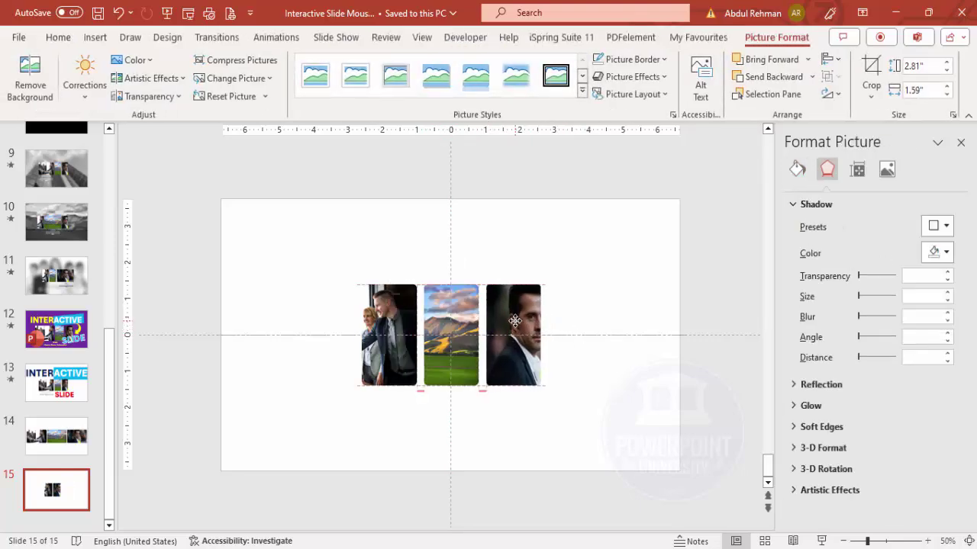
click(606, 372)
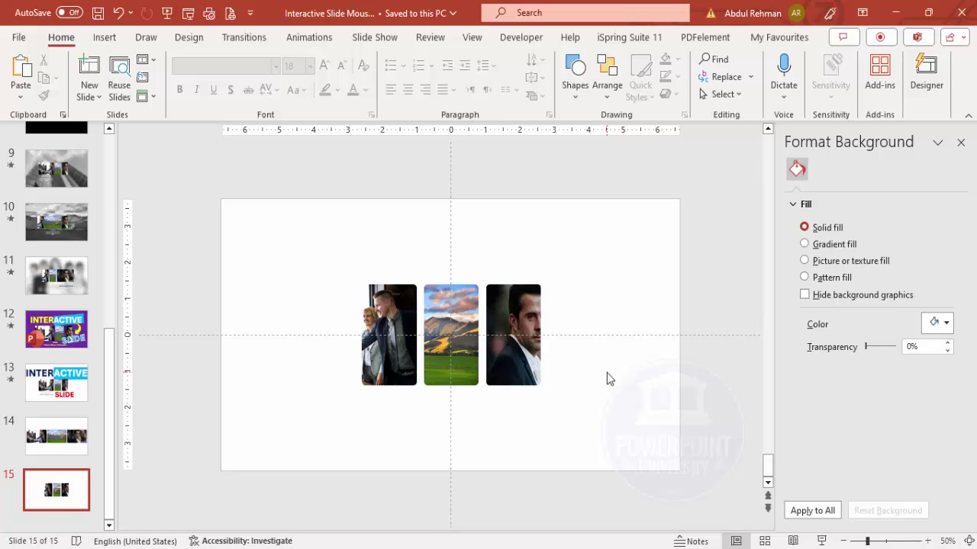
Step: Give slide 15 a solid black background and duplicate it as slide 16
click(944, 324)
click(870, 382)
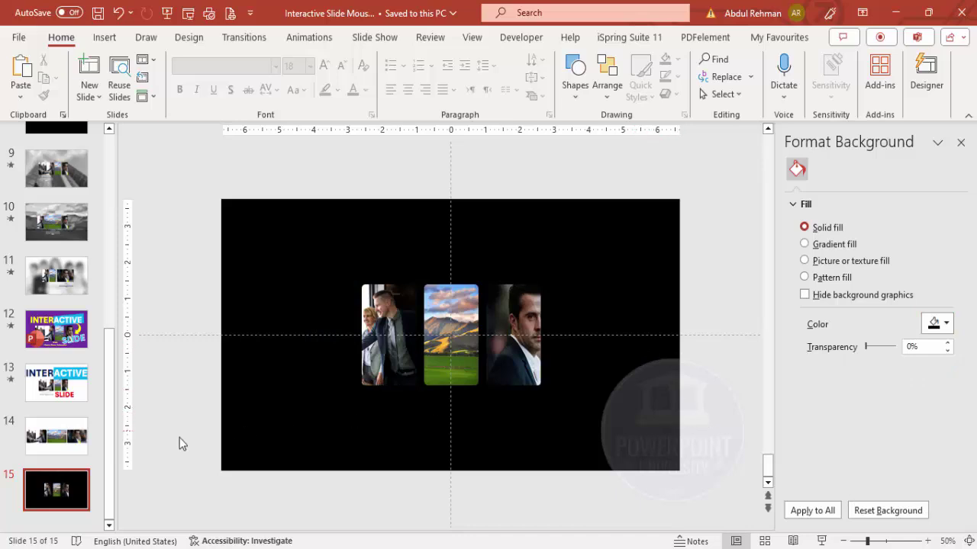
right_click(70, 494)
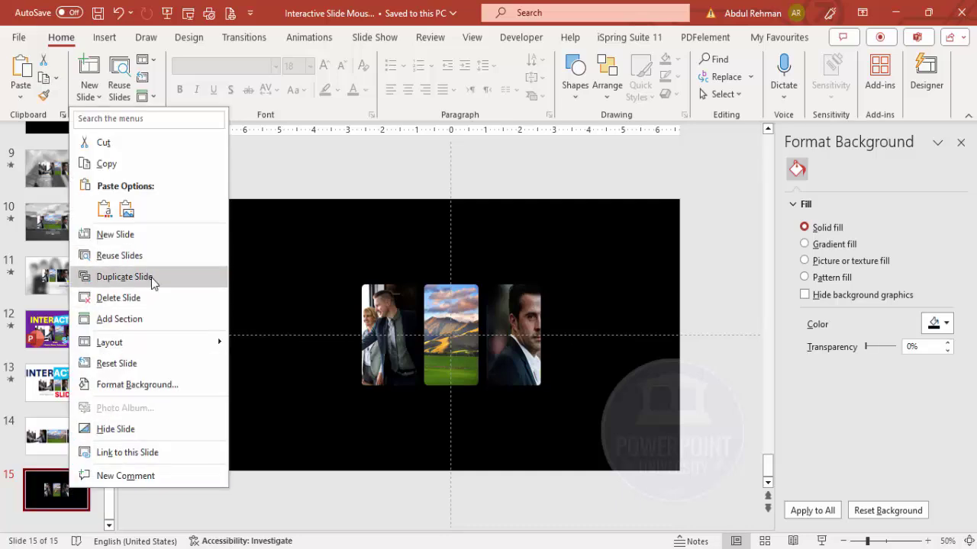
click(124, 277)
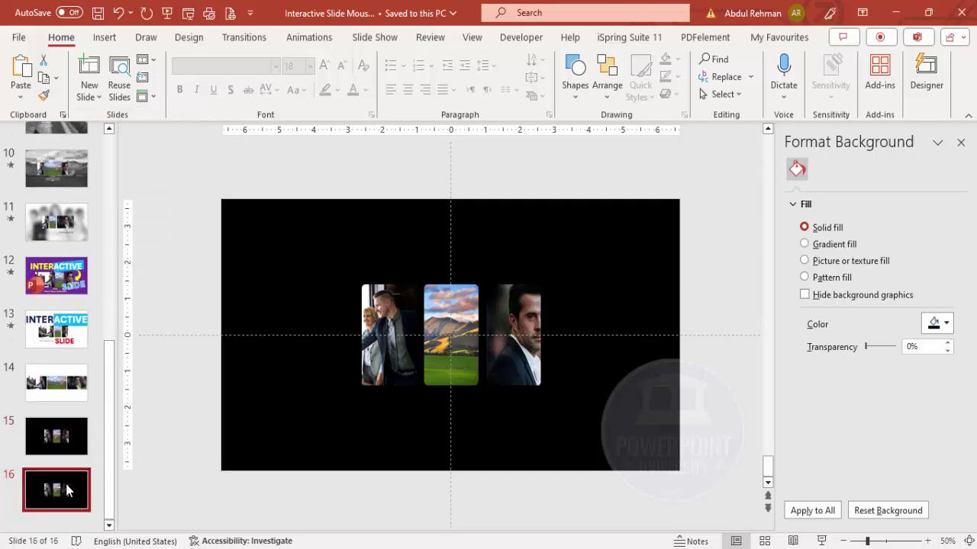
click(383, 327)
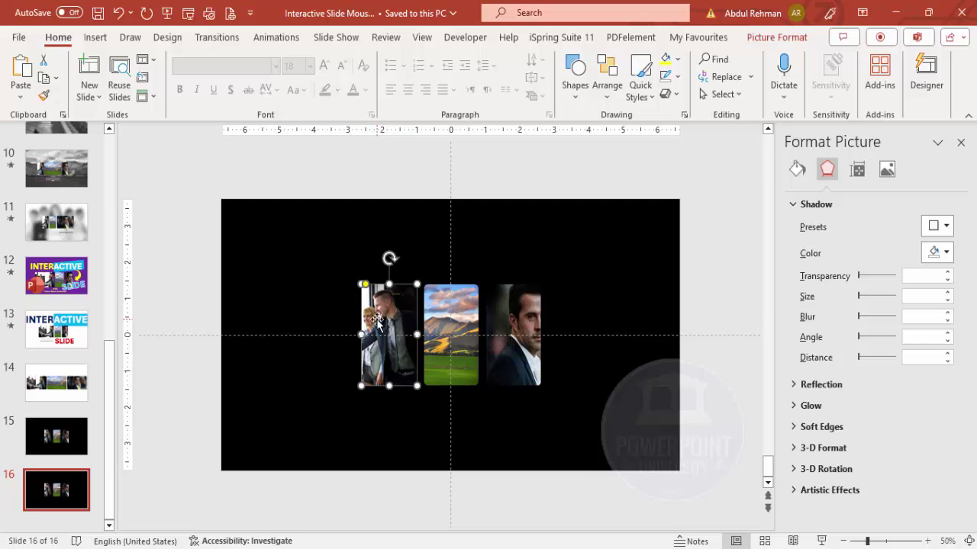
Step: Extend the left handshake photo's crop to a 4.99"-wide card and reposition it leftward
click(776, 38)
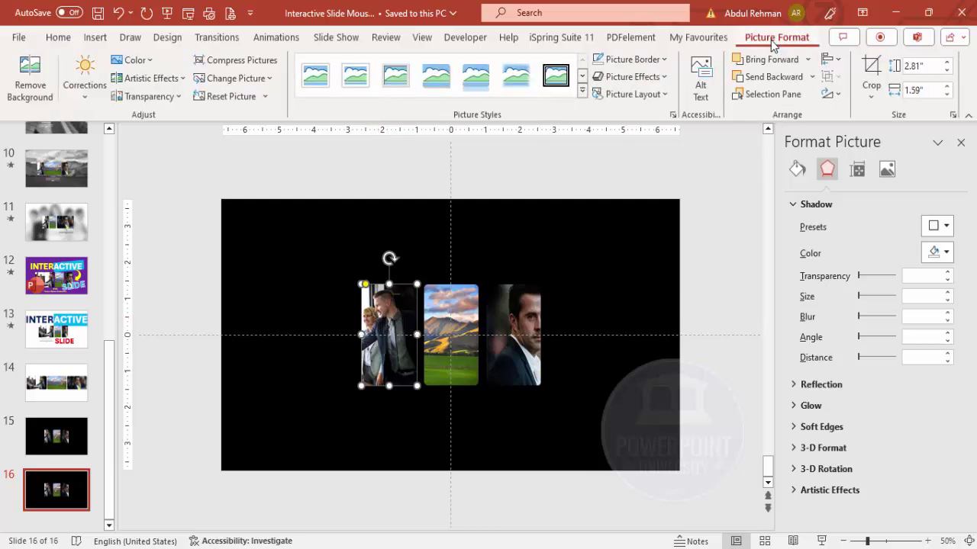
click(871, 73)
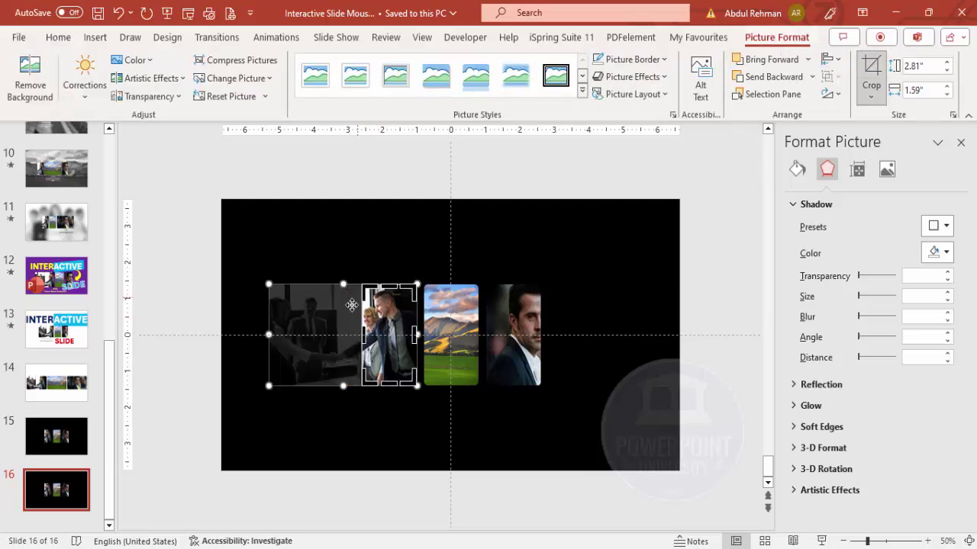
drag(363, 334, 272, 334)
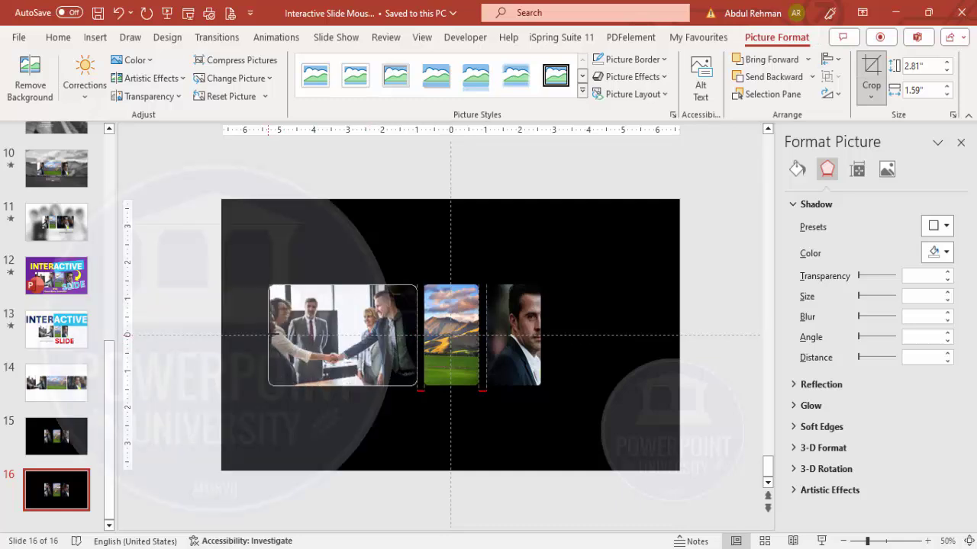
click(179, 316)
click(314, 312)
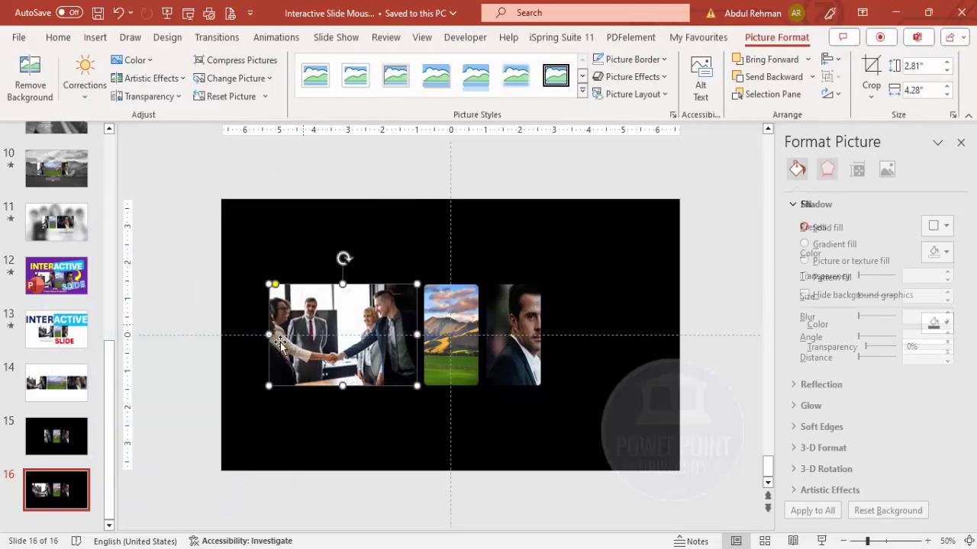
drag(267, 334, 300, 334)
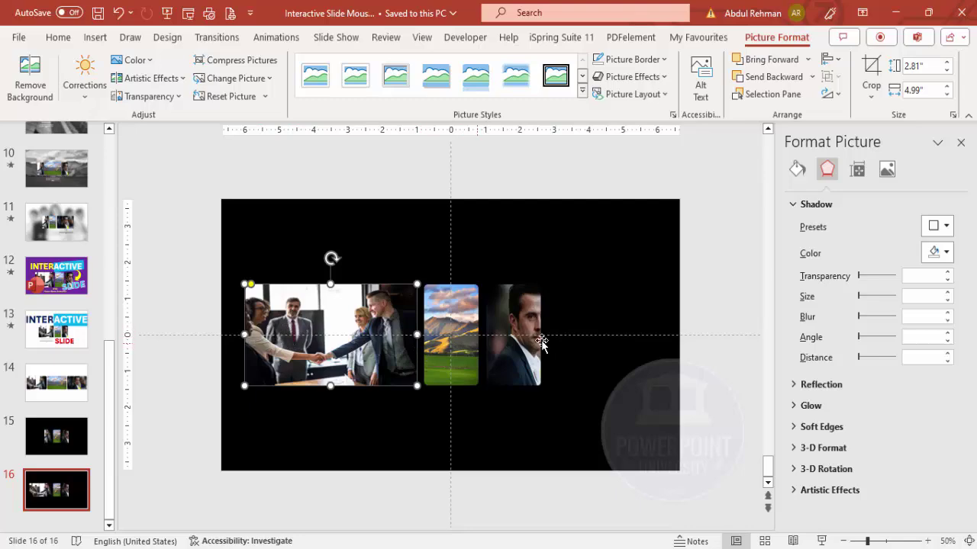
click(705, 364)
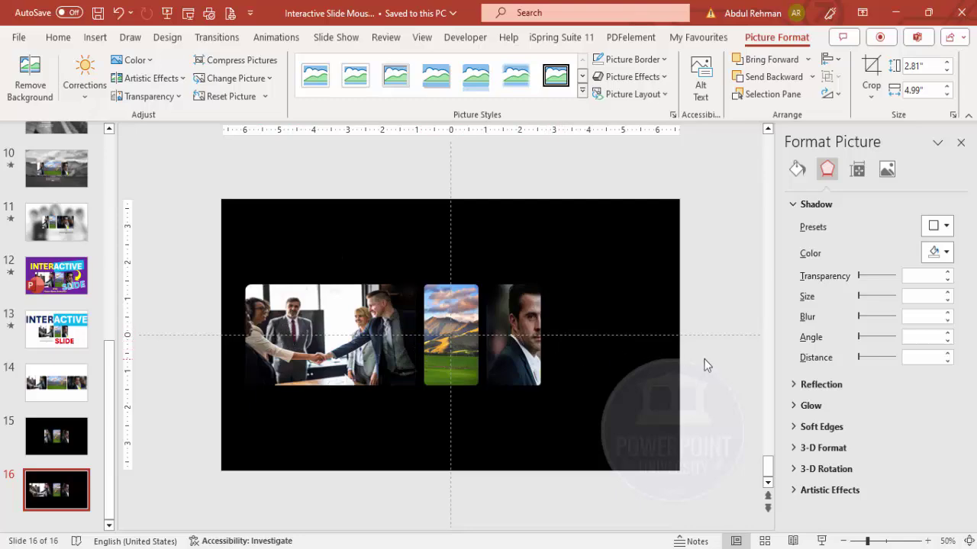
click(366, 313)
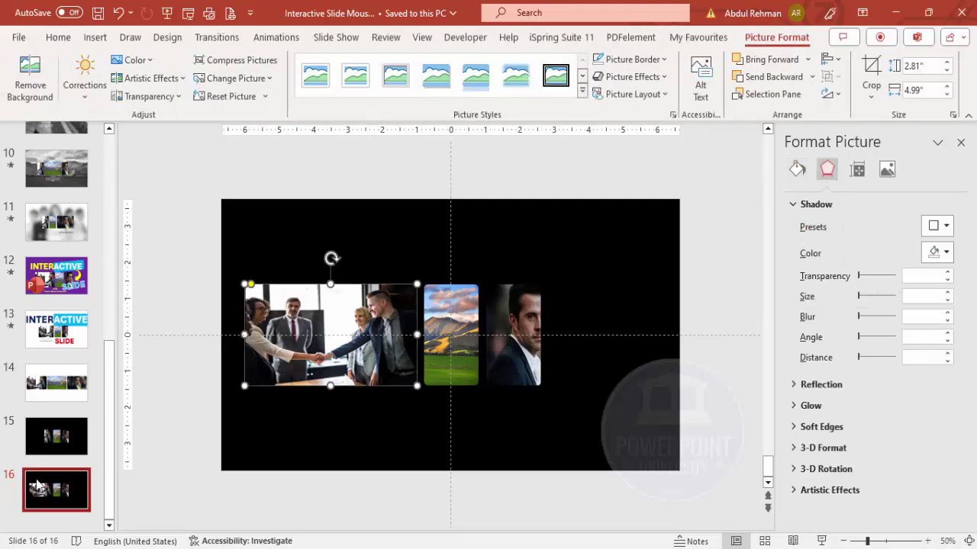
click(58, 490)
Step: Duplicate slide 16 as slide 17 and crop its handshake photo back to a narrow strip
right_click(59, 491)
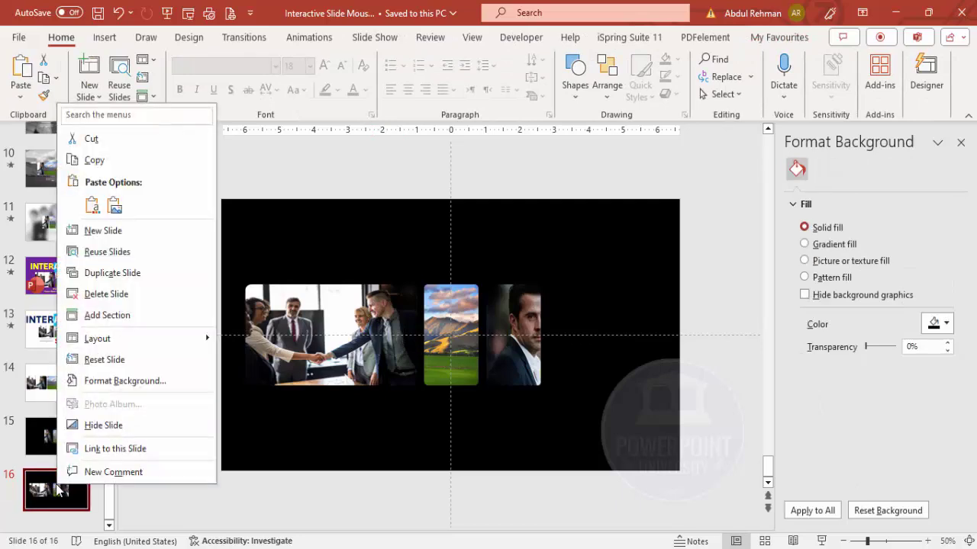
click(130, 275)
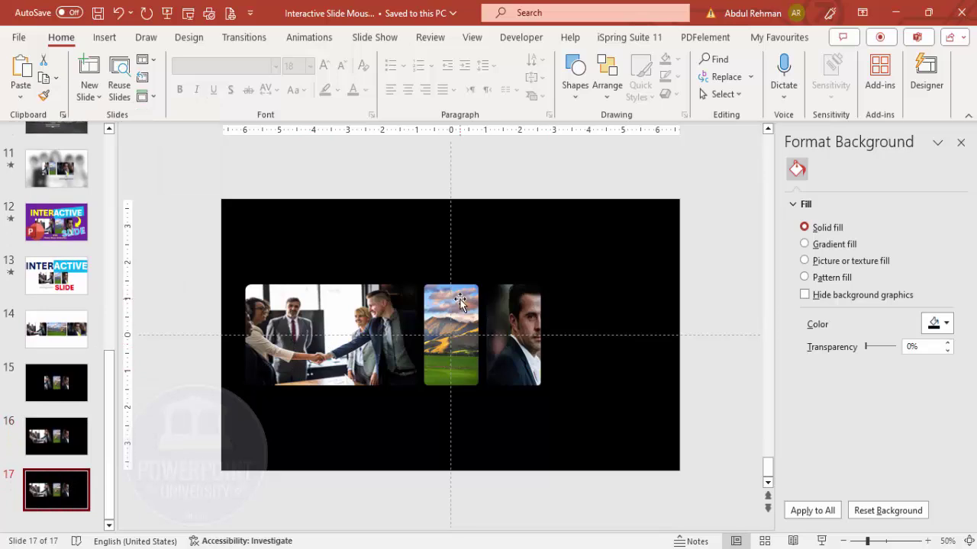
click(337, 314)
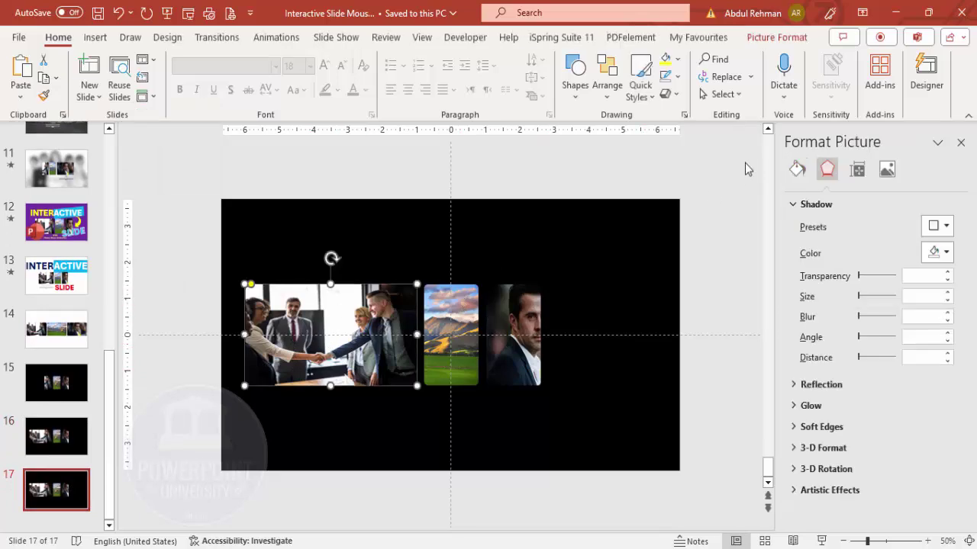
click(800, 40)
click(871, 68)
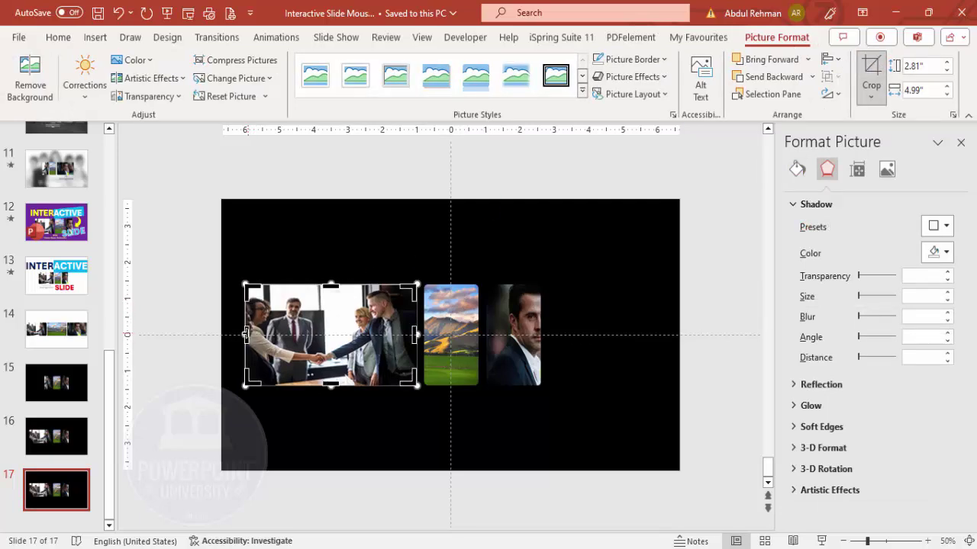
drag(246, 334, 361, 333)
Step: Nudge the man's portrait card right until it reaches the slide edge
click(584, 331)
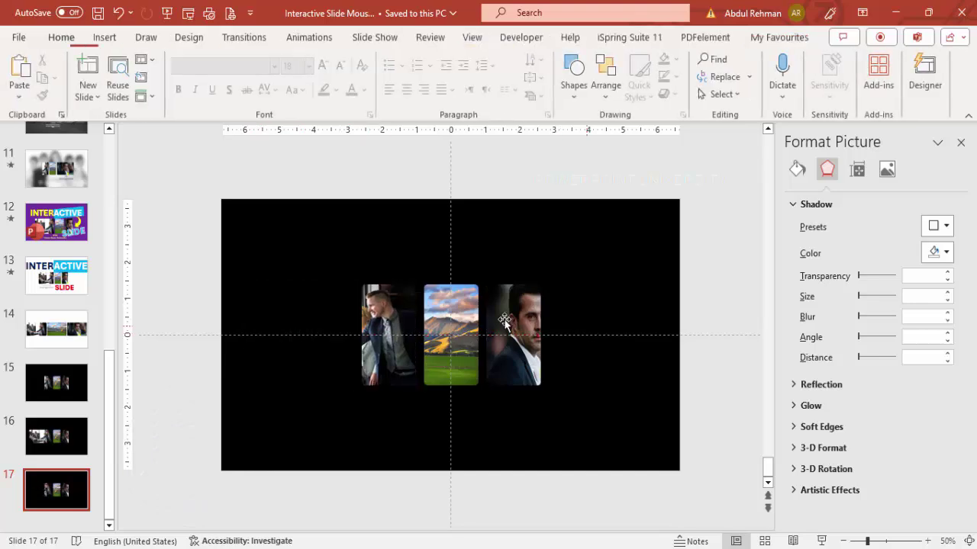
click(530, 315)
key(Right)
key(Right)
key(Right)
key(Right)
key(Right)
key(Right)
key(Right)
key(Right)
key(Right)
key(Right)
key(Right)
key(Right)
key(Right)
key(Right)
key(Right)
key(Right)
key(Right)
key(Right)
key(Right)
key(Right)
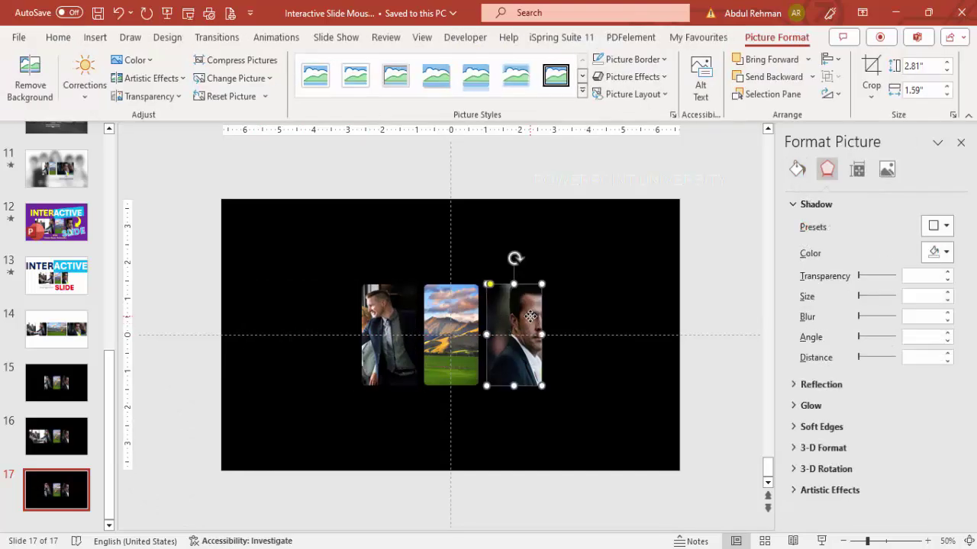
key(Right)
key(Right)
key(Right)
key(Right)
key(Right)
key(Right)
key(Right)
key(Right)
key(Right)
key(Right)
key(Right)
key(Right)
key(Right)
key(Right)
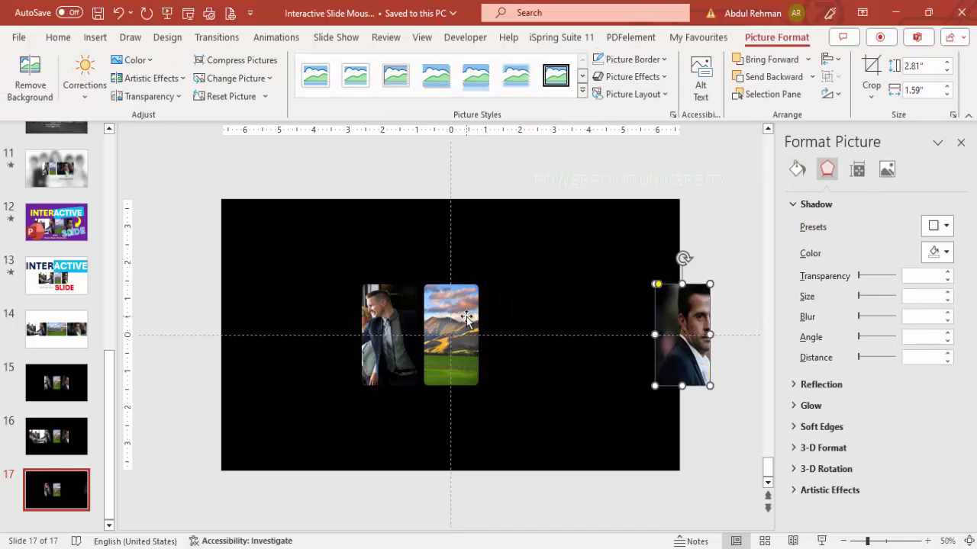
Step: Widen the landscape card leftward to 4.19" by extending its crop
click(466, 318)
click(877, 64)
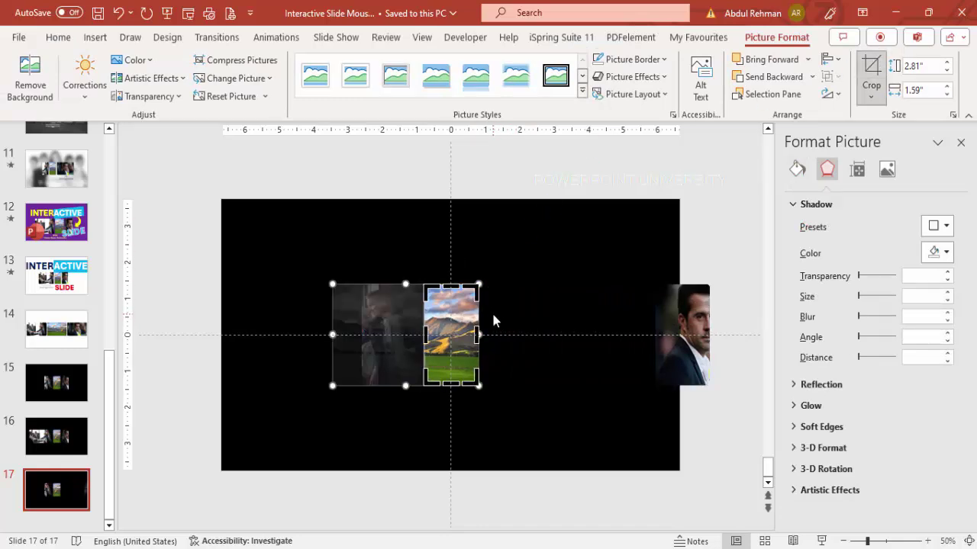
drag(424, 334, 338, 336)
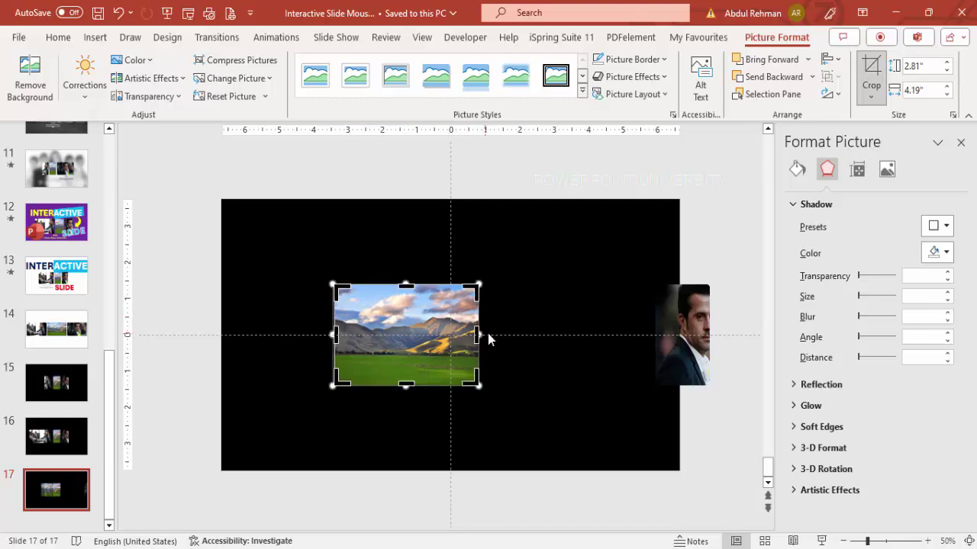
click(480, 248)
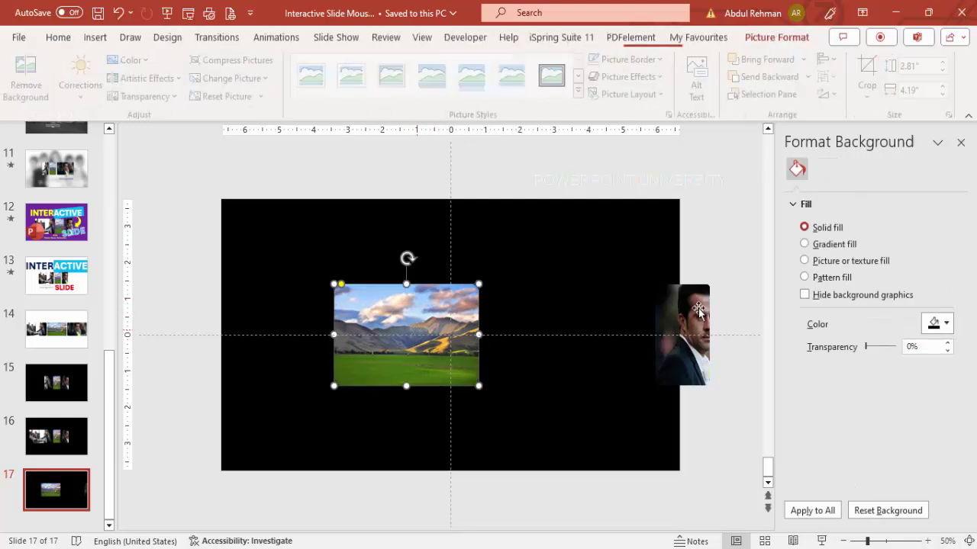